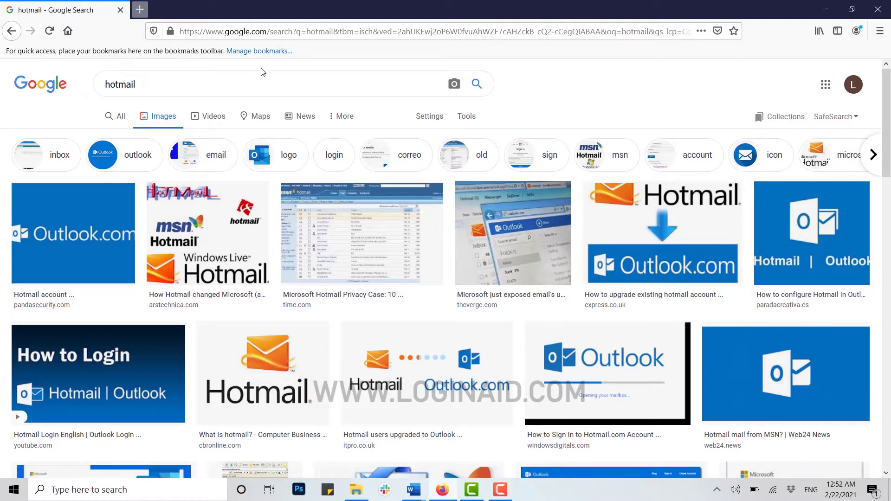
Start a new private browsing tab alongside the Google hotmail image results
key("ctrl+t")
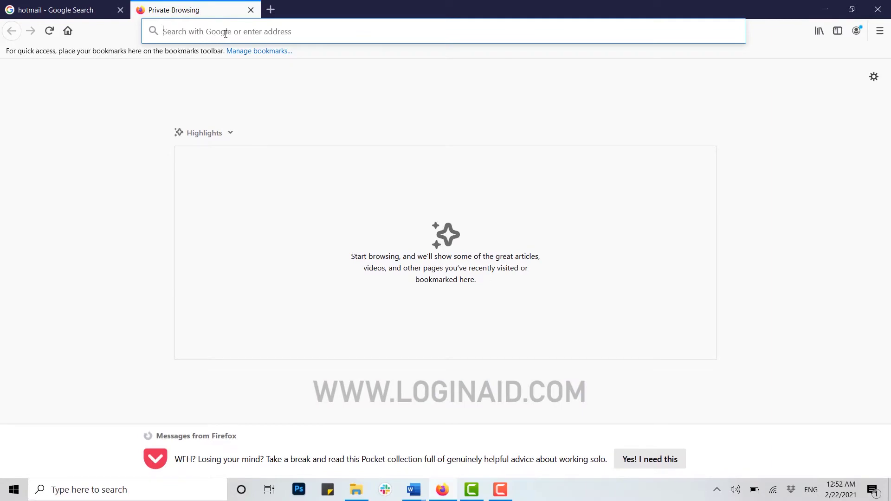
Load hotmail.com in the private tab and go to the Microsoft sign-in page
left_click(224, 33)
type("ho")
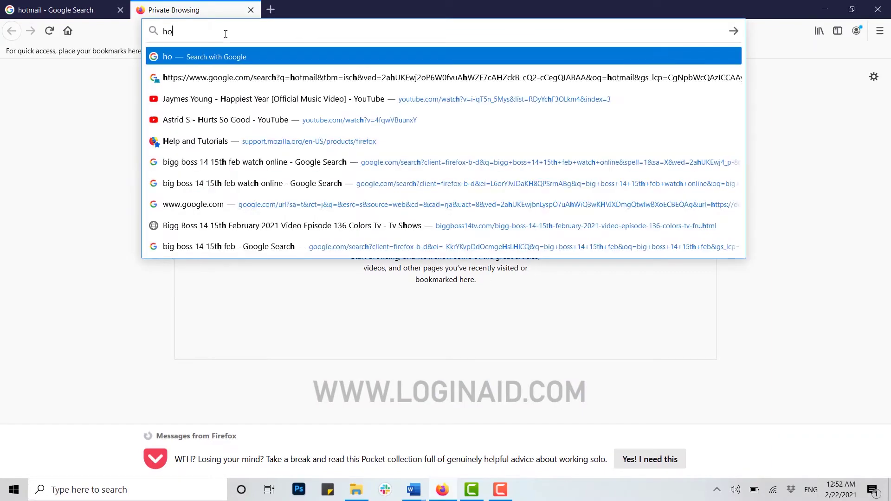
type("tmail.co")
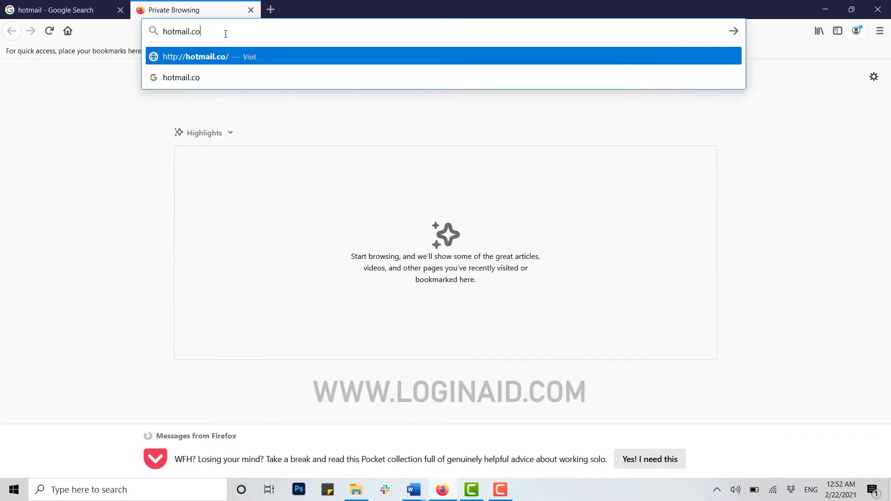
type("m")
key("Return")
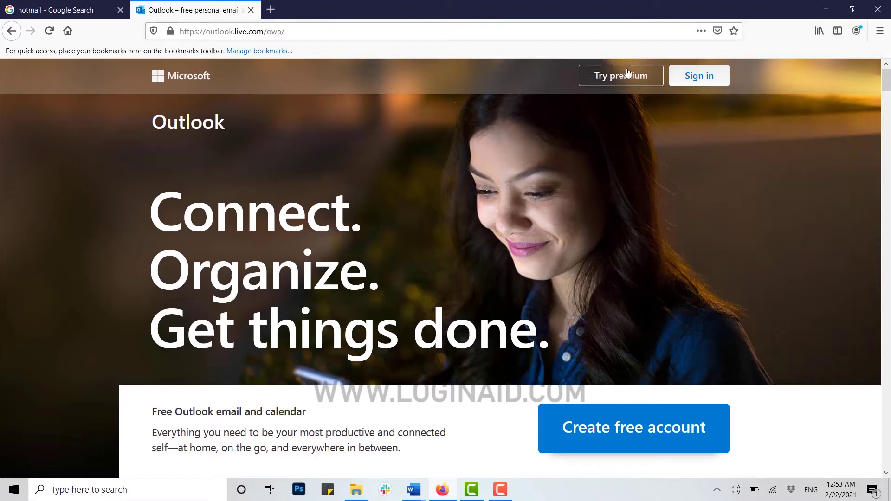
left_click(699, 77)
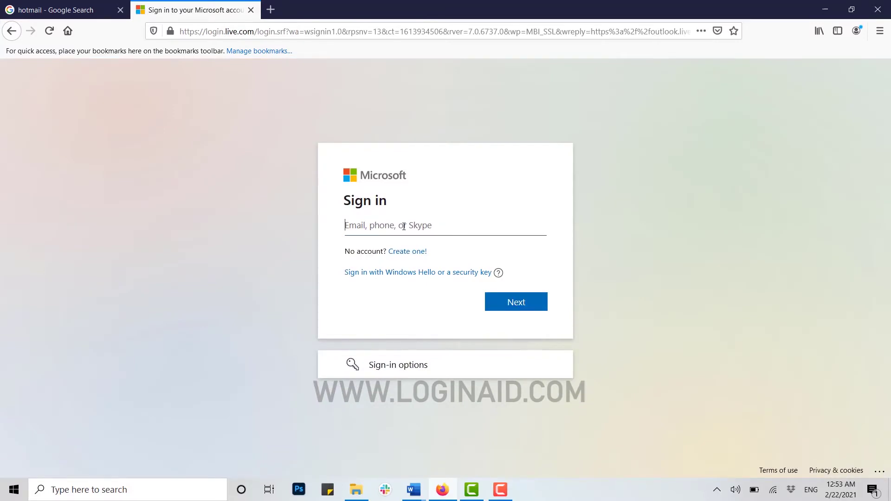
Submit the Hotmail email address and choose 'Forgot password?' at the password step
left_click(403, 226)
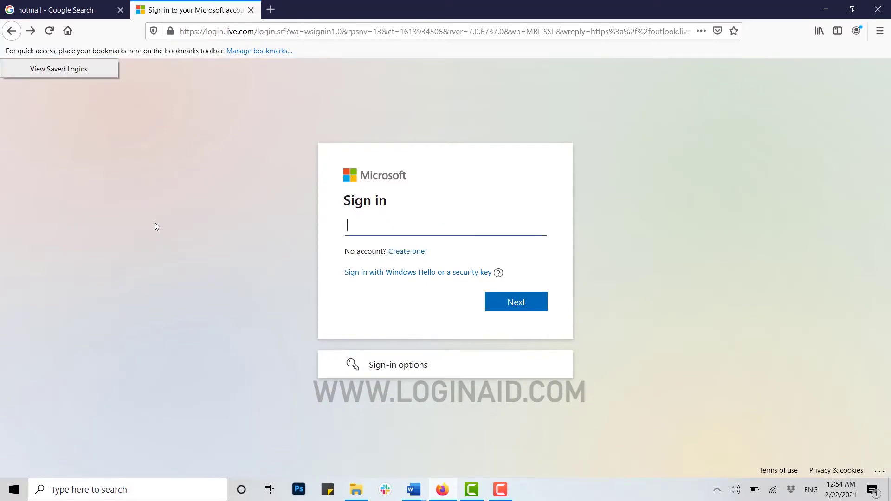
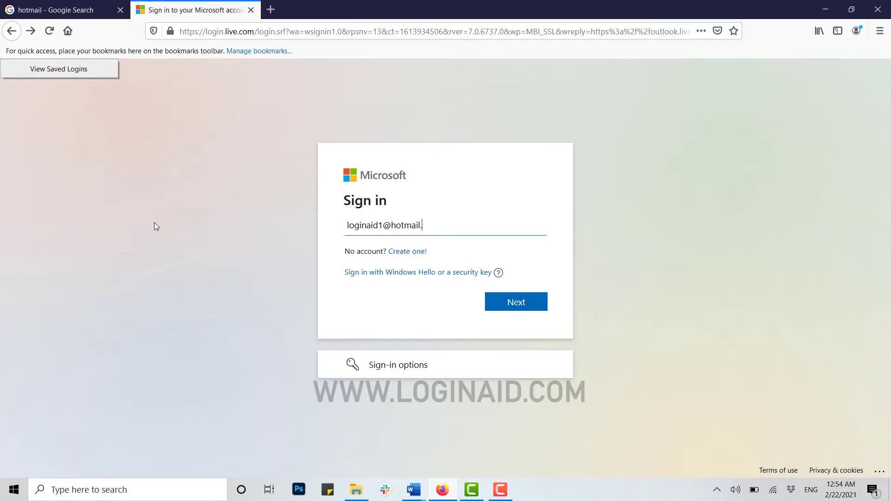
left_click(509, 303)
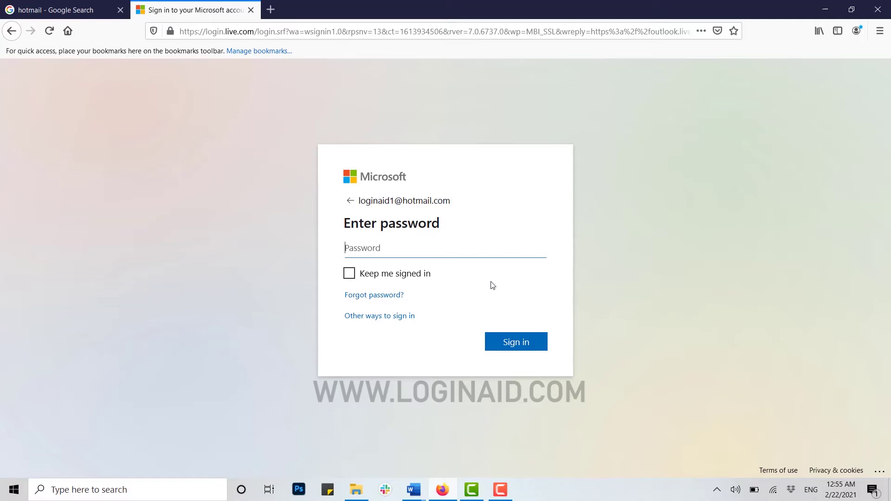
left_click(382, 300)
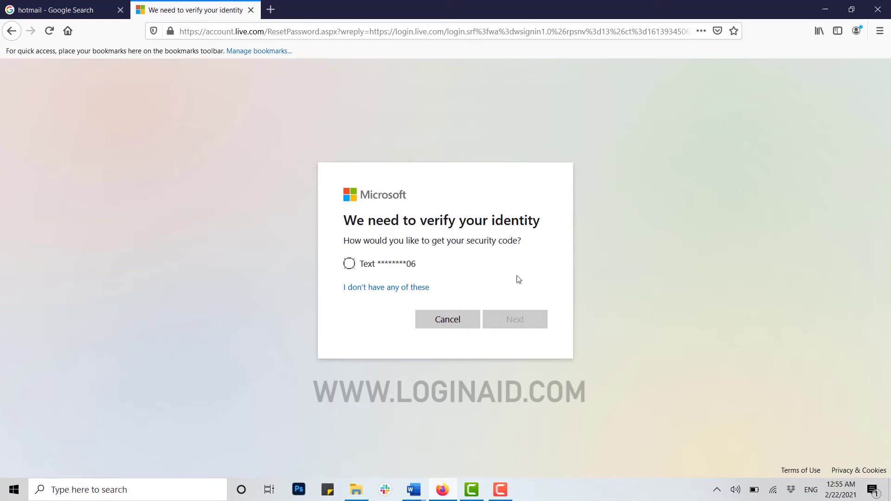
Choose to receive the security code by text to the phone ending 06
left_click(388, 263)
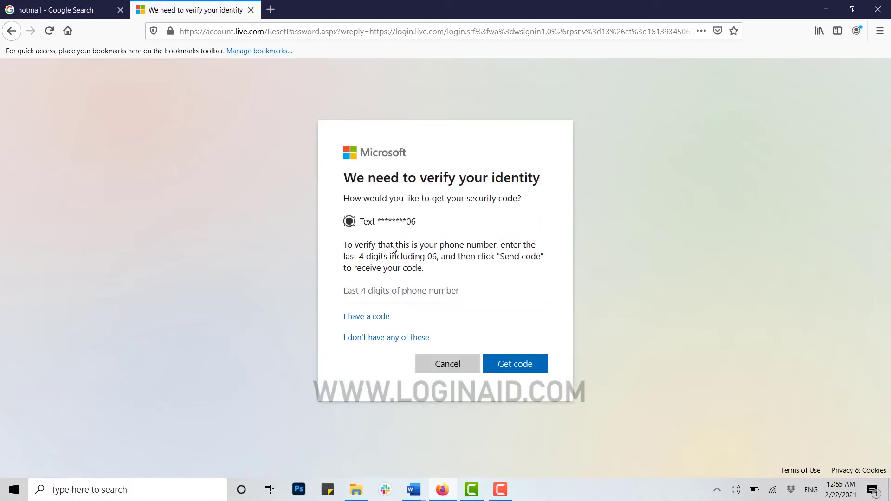
left_click(353, 226)
type("9")
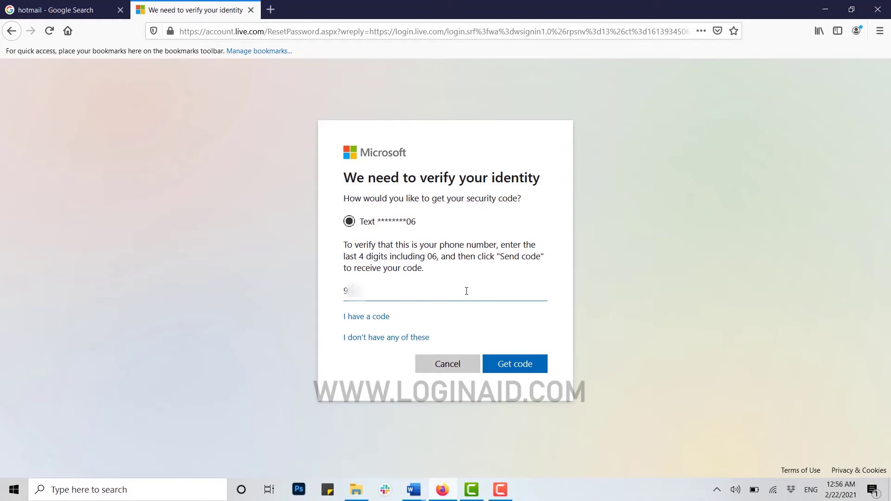
type("06")
Request the texted security code after confirming the phone's last four digits
left_click(526, 369)
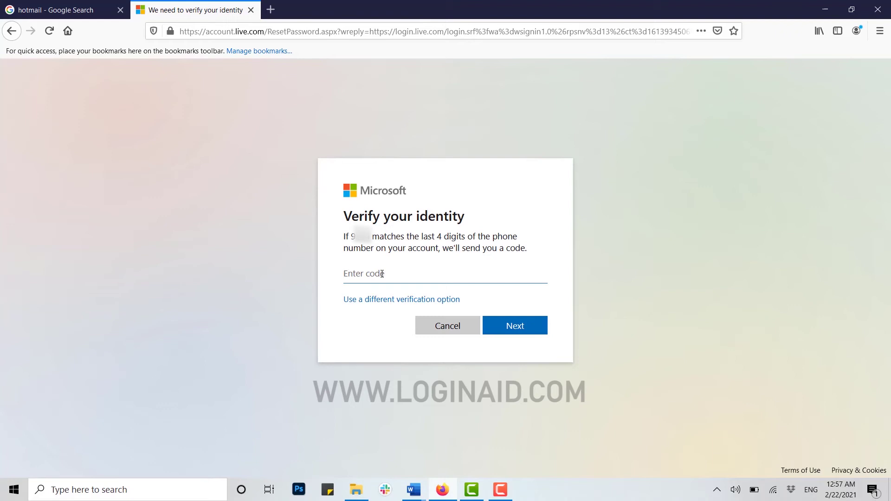
Submit the verification code and dismiss the suggested generated password
left_click(519, 331)
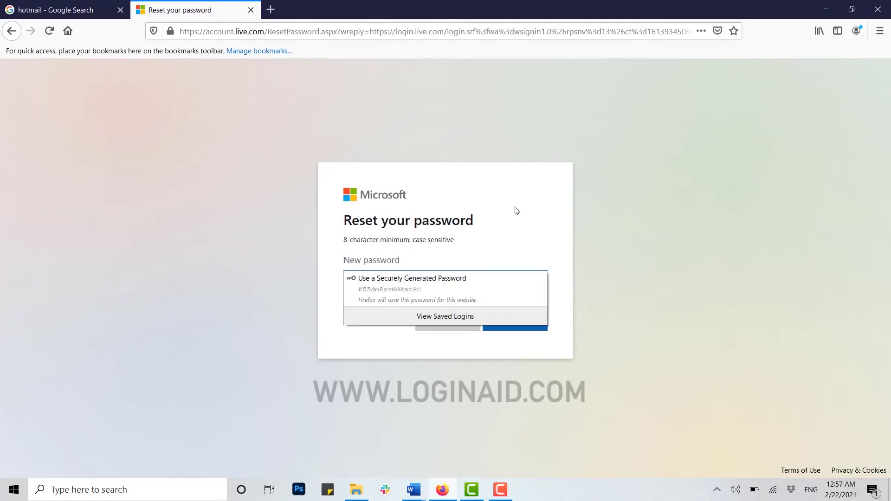
left_click(516, 211)
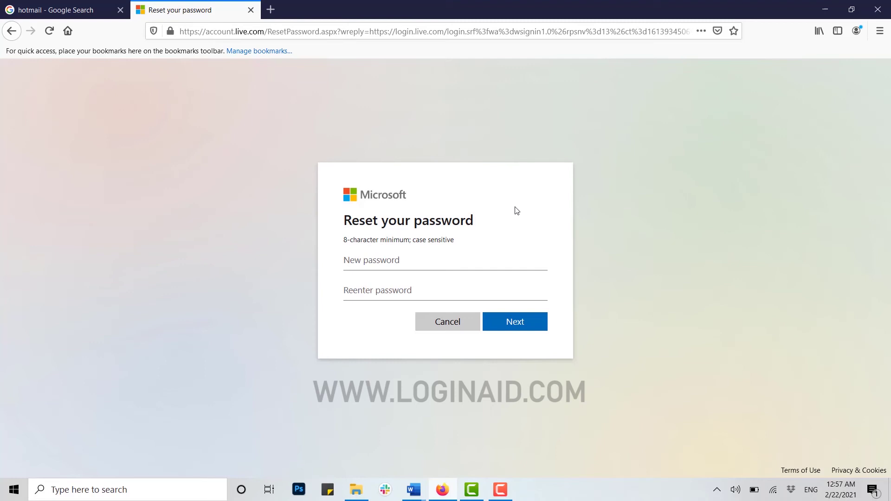
Enter the new password twice and submit it so the change is confirmed
left_click(408, 264)
left_click(409, 262)
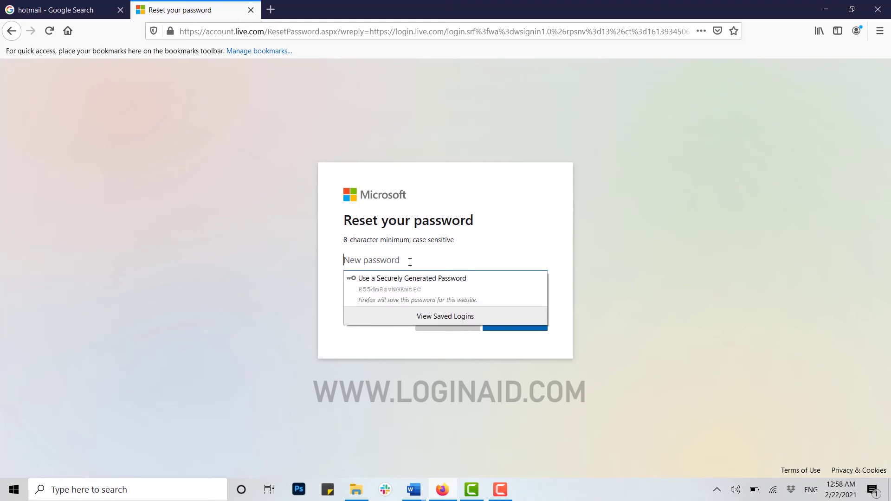
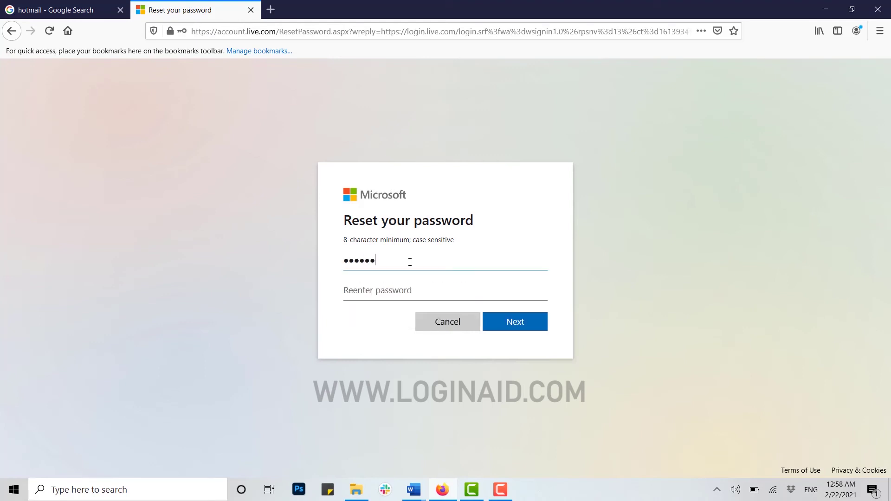
left_click(408, 289)
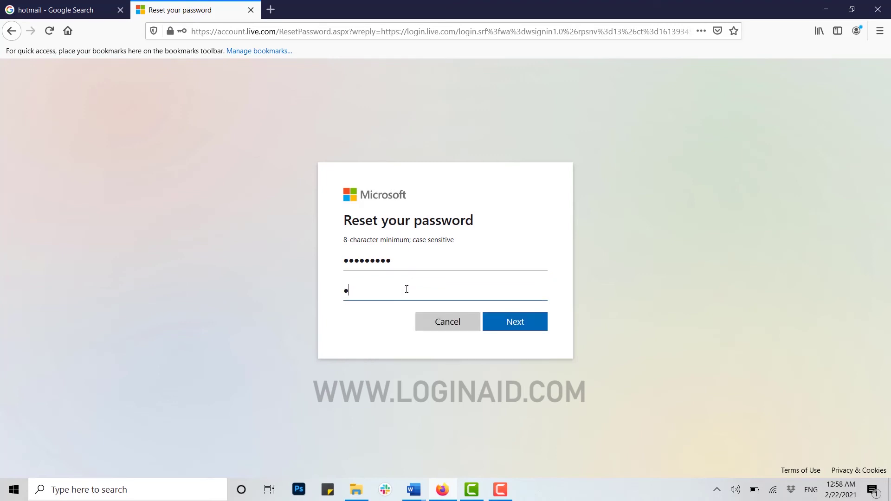
type("*****")
type("***")
left_click(518, 325)
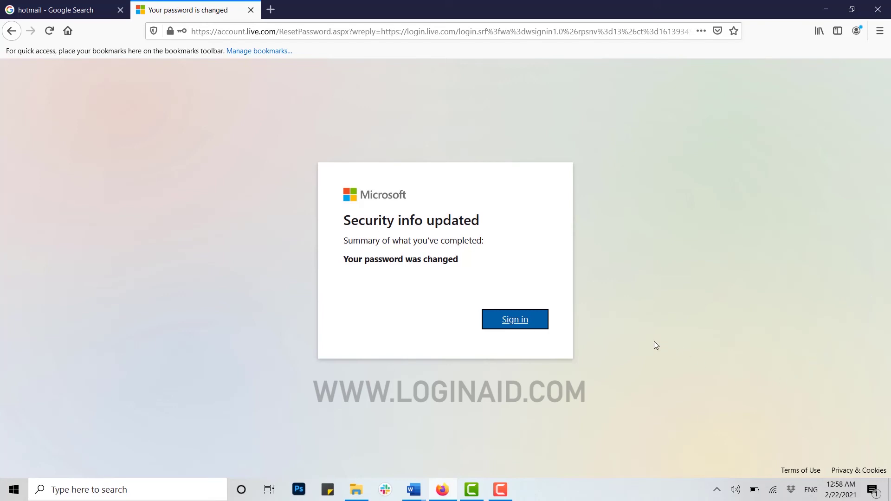
Sign back in with the Hotmail address and continue to the password step
left_click(512, 327)
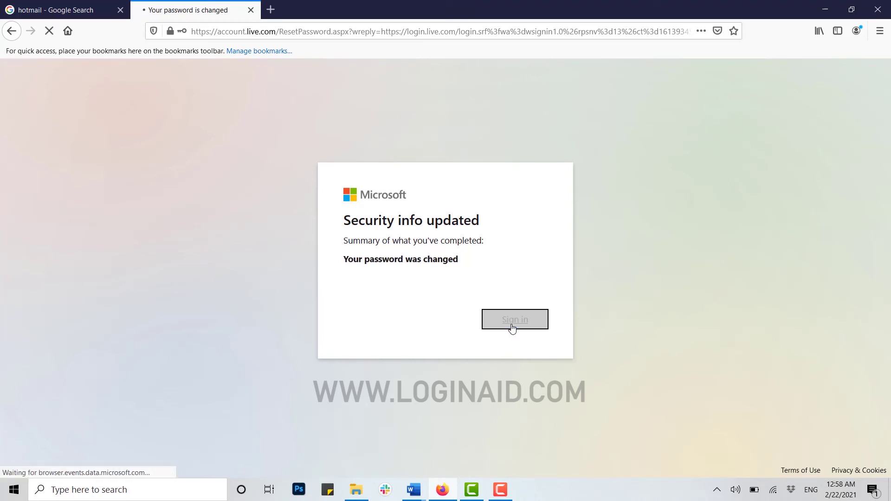
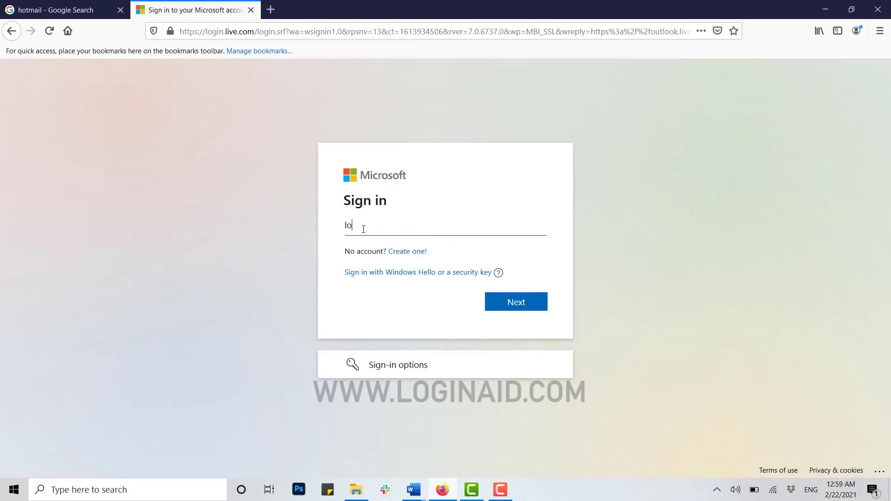
left_click(518, 304)
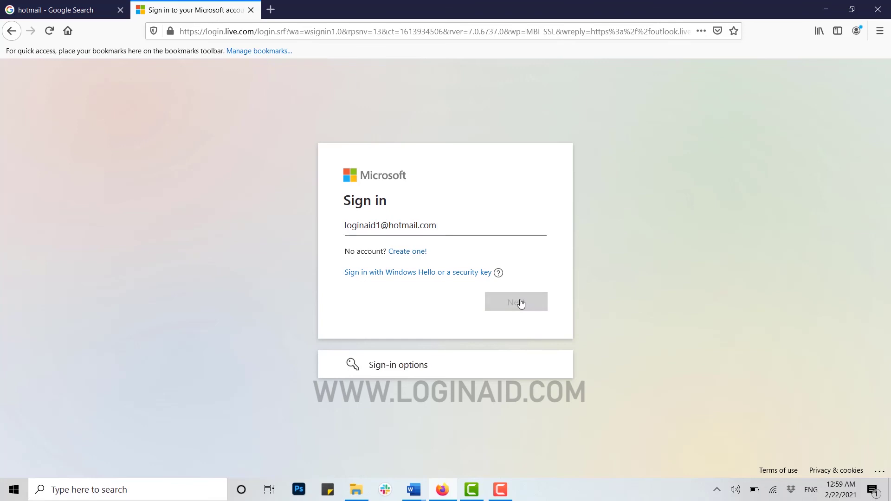
type("••")
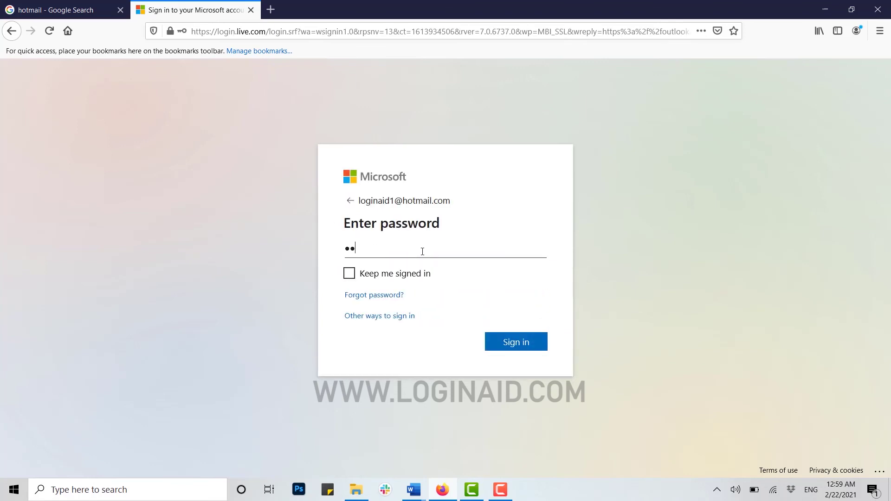
type("••••")
type("•••")
Sign in with the new password and dismiss the Outlook.com recommendation survey
left_click(519, 345)
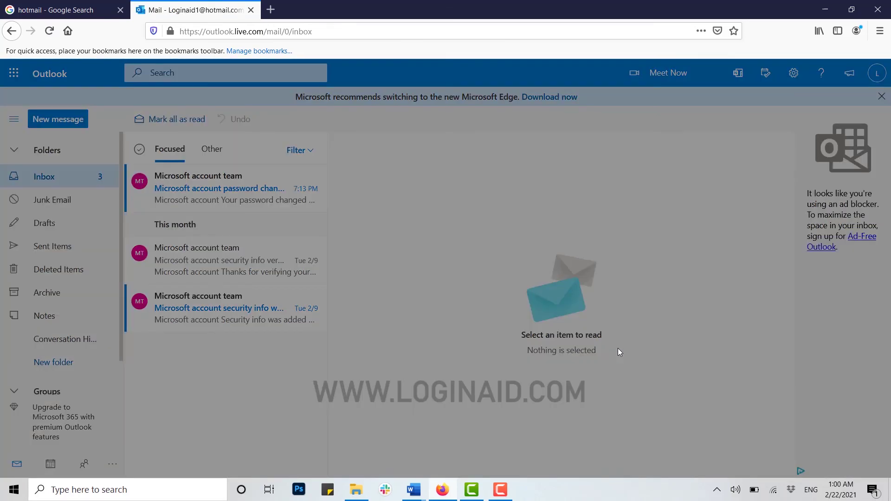
left_click(590, 165)
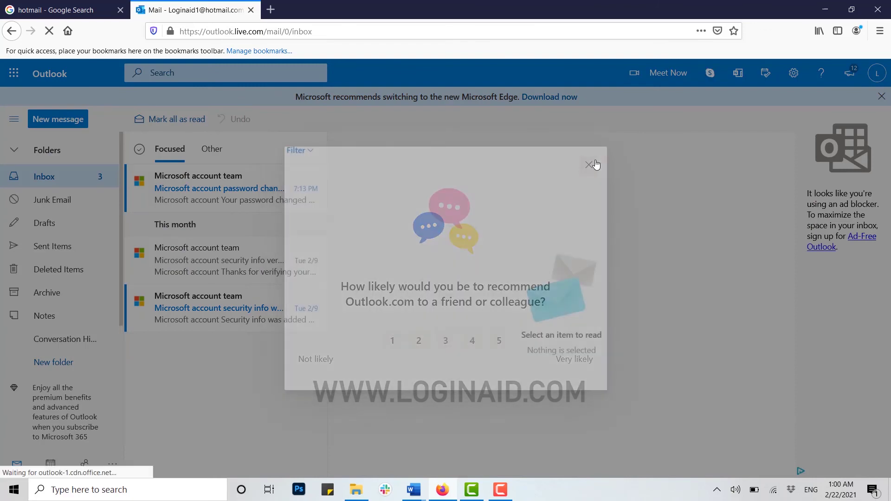